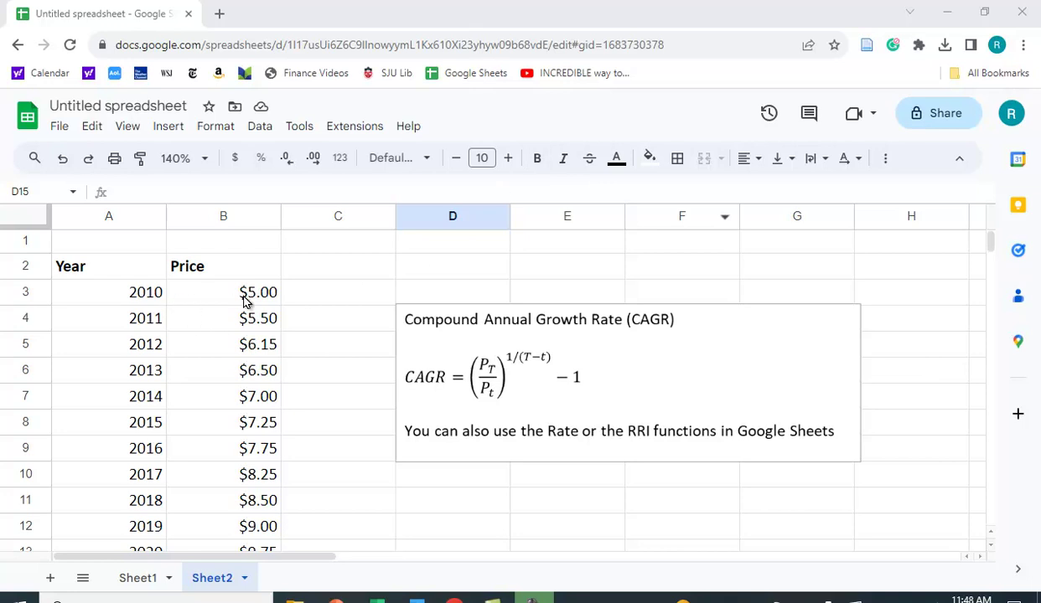
# - Review the table, pointing out the 2010 starting price and the 2022 ending price
pyautogui.scroll(-2, 180, 314)
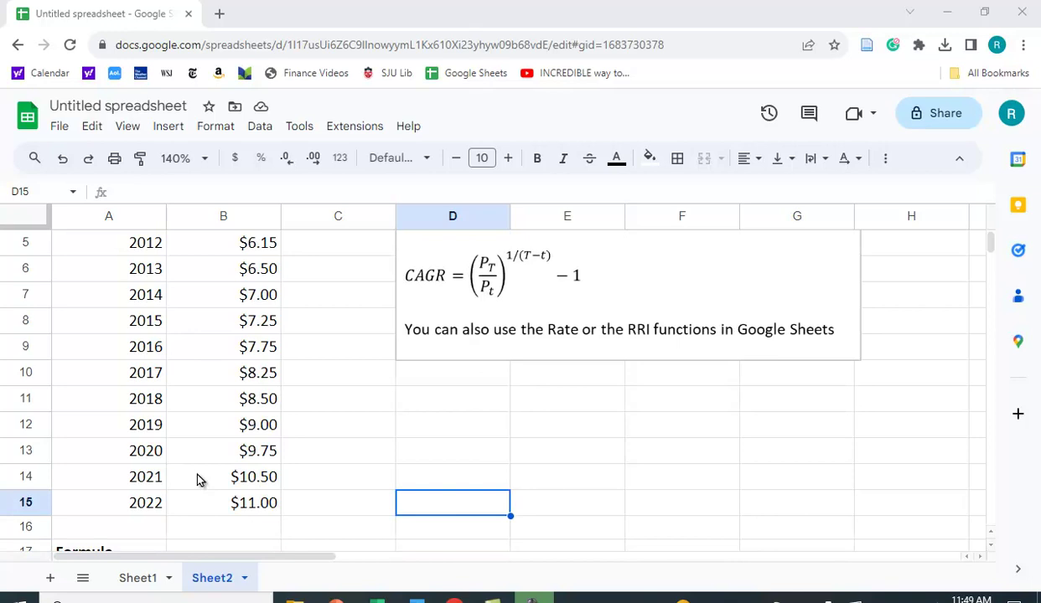
pyautogui.scroll(2, 195, 477)
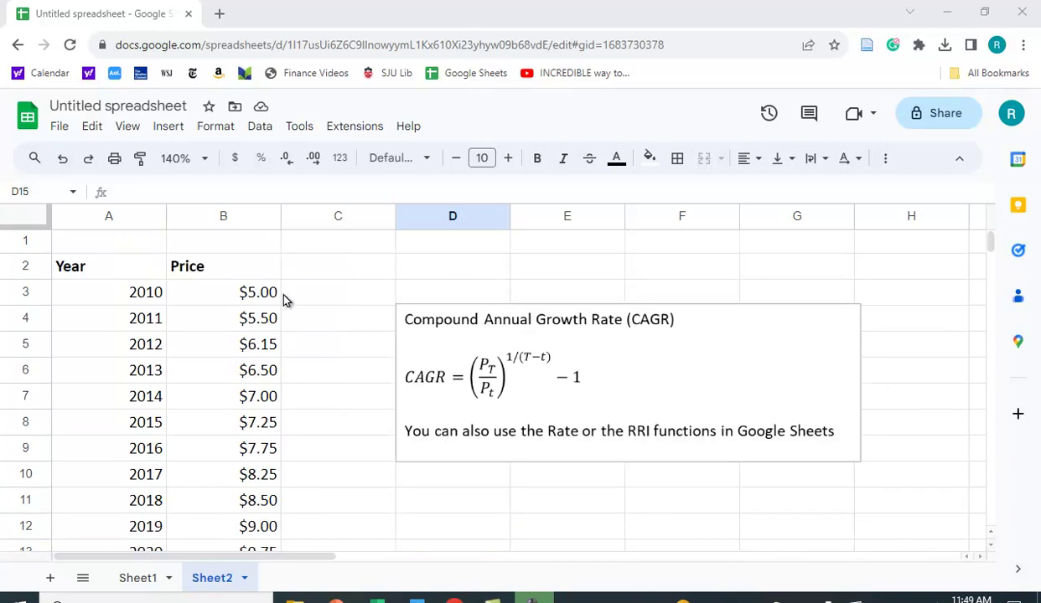
pyautogui.scroll(-2, 301, 320)
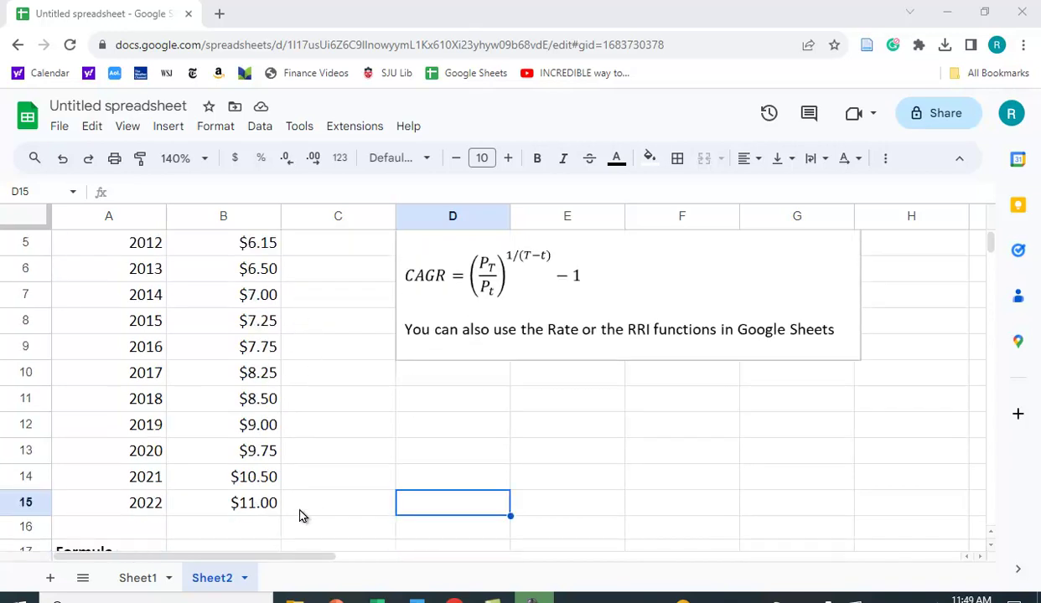
pyautogui.scroll(2, 302, 508)
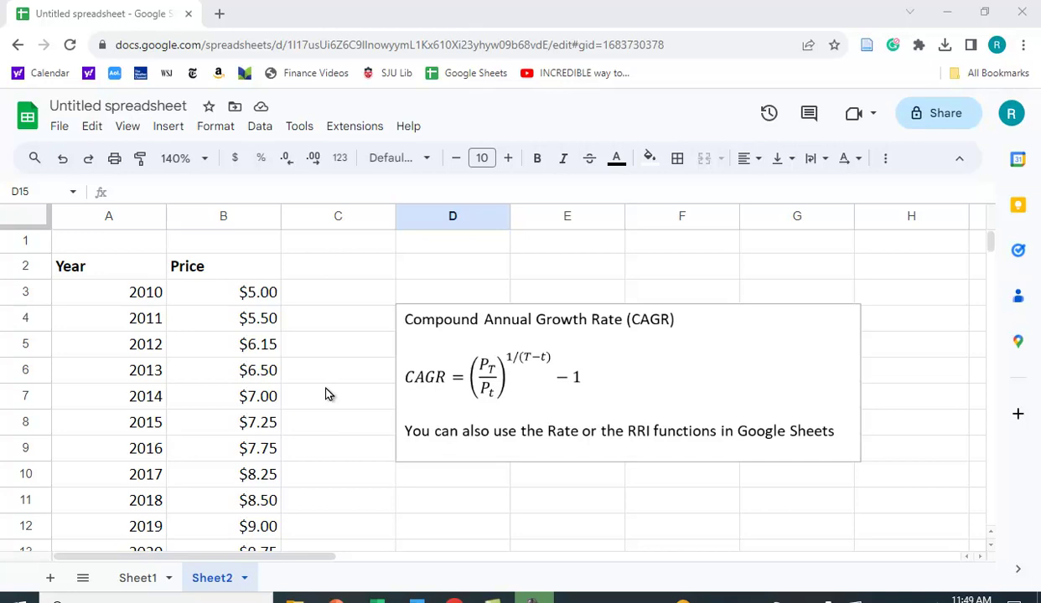
pyautogui.click(267, 297)
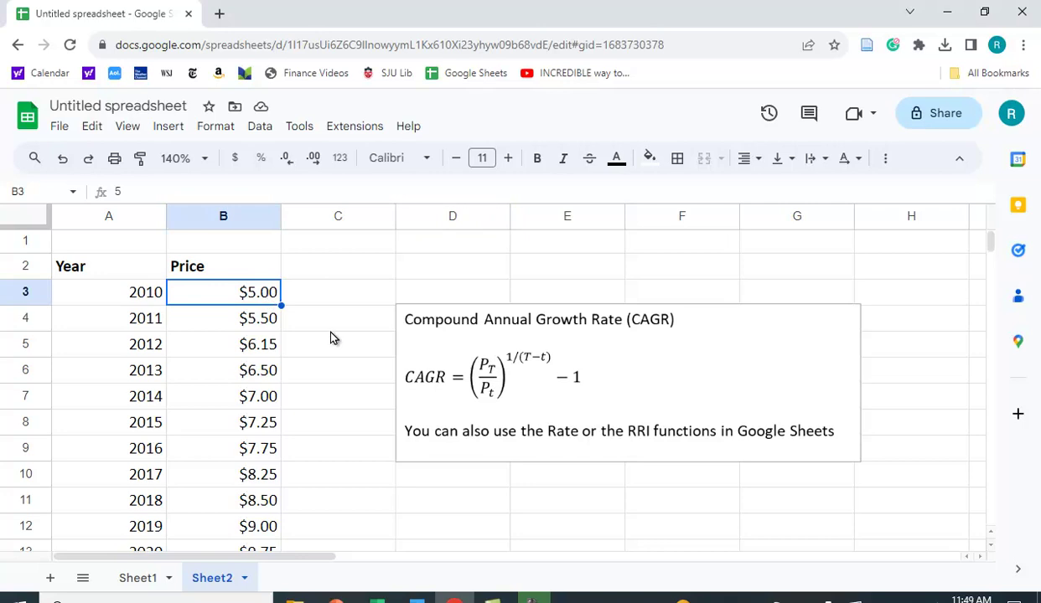
pyautogui.scroll(-2, 332, 339)
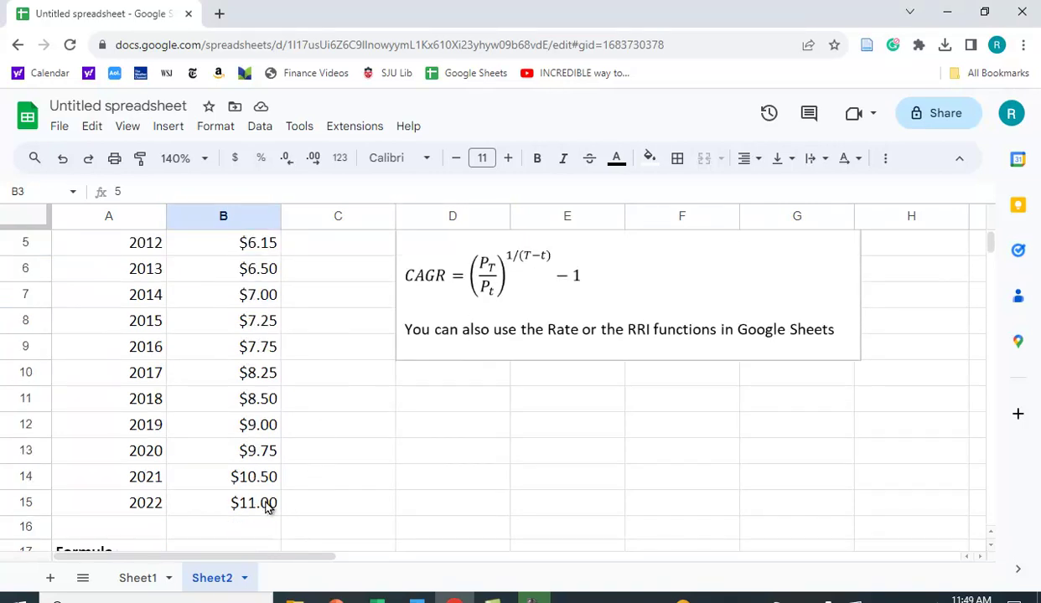
pyautogui.click(266, 505)
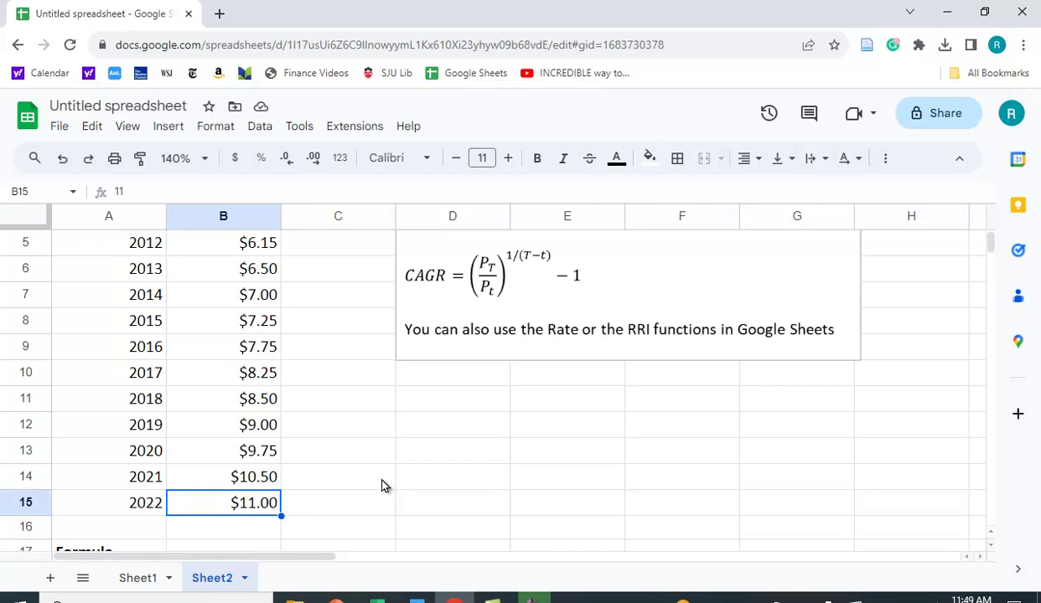
pyautogui.scroll(2, 381, 484)
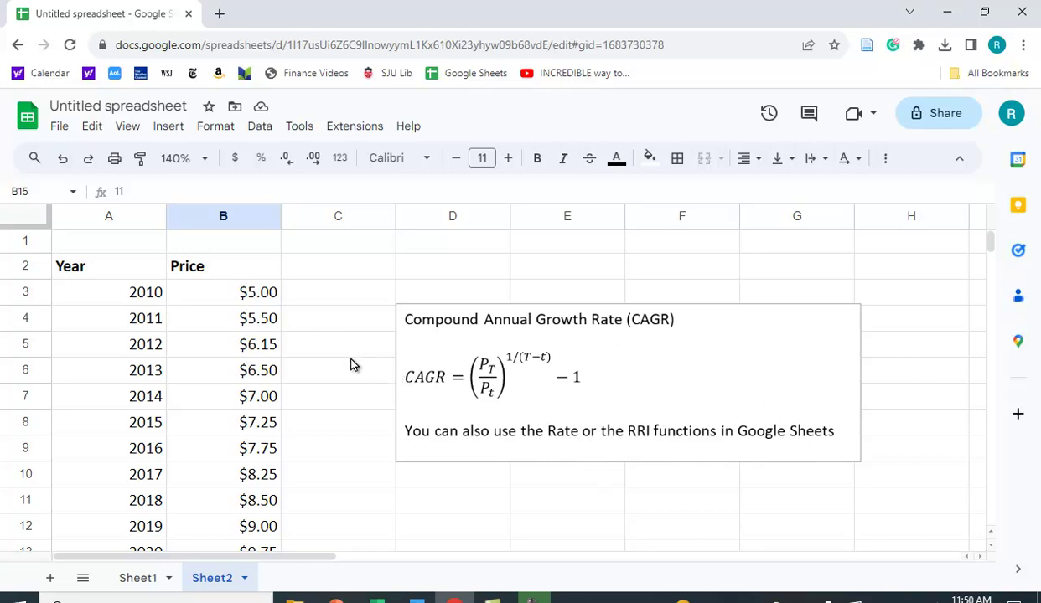
# - In B17, start the CAGR formula with the price ratio =(B15/B3)
pyautogui.scroll(-2, 356, 356)
pyautogui.scroll(-1, 363, 357)
pyautogui.scroll(-1, 363, 358)
pyautogui.click(244, 450)
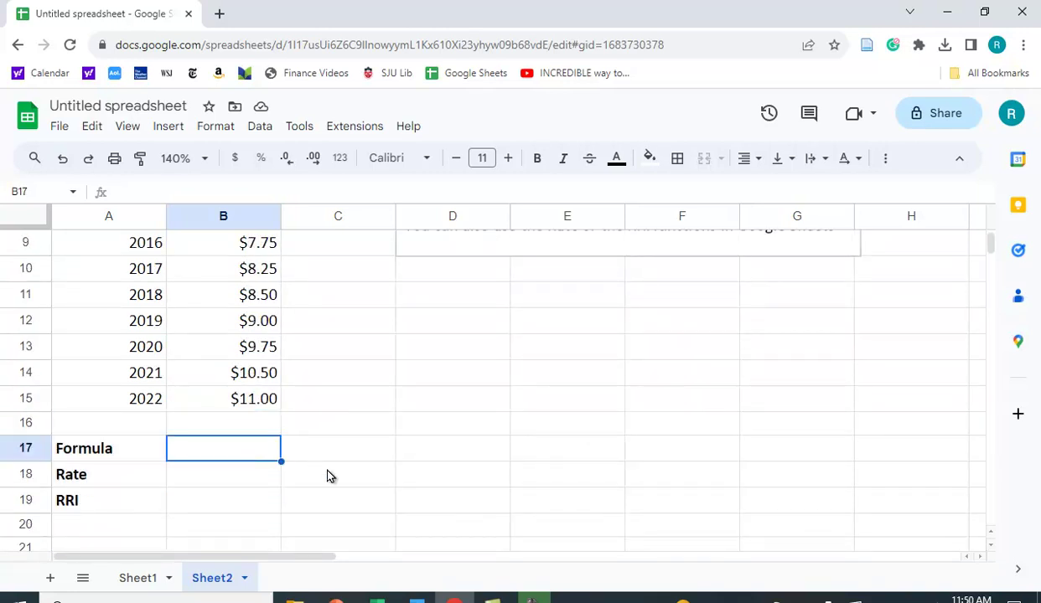
pyautogui.write('=(')
pyautogui.click(254, 402)
pyautogui.scroll(2, 337, 450)
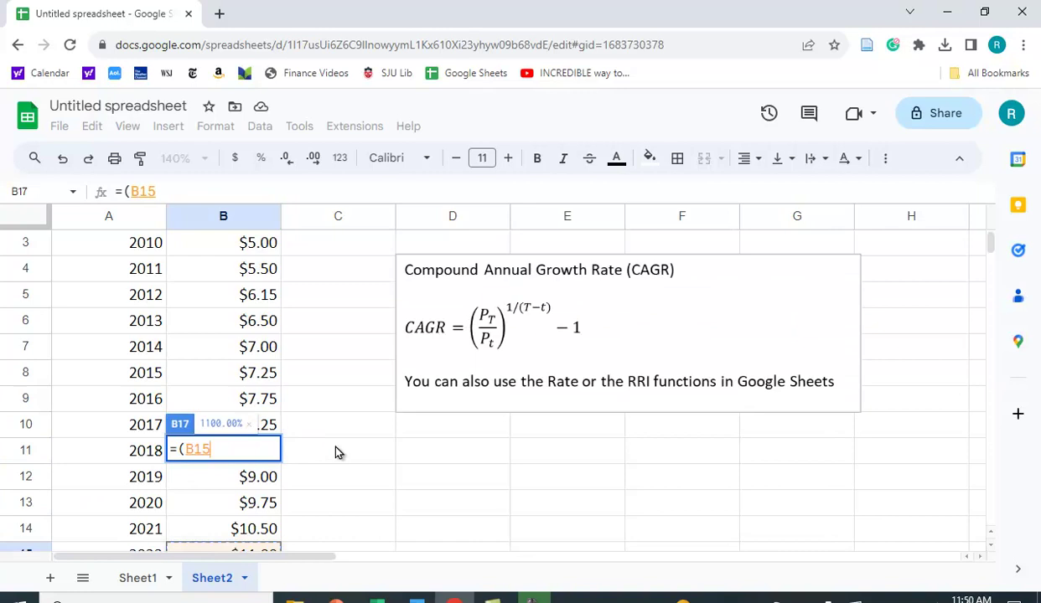
pyautogui.write('/')
pyautogui.scroll(1, 312, 382)
pyautogui.click(248, 304)
pyautogui.scroll(-3, 248, 306)
pyautogui.write(')&')
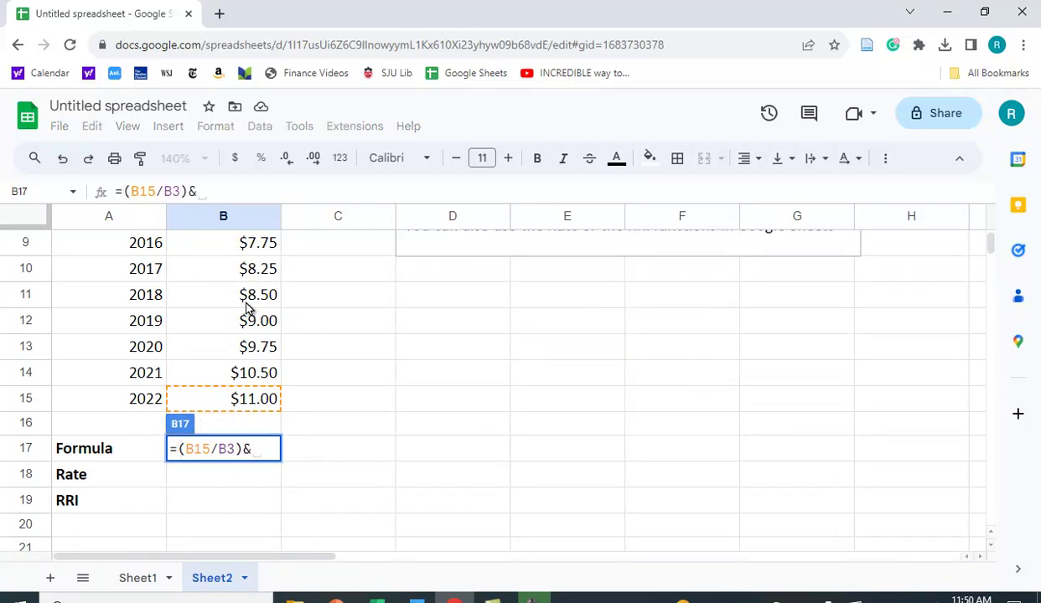
# - Finish B17 as =(B15/B3)^(1/(A15-A3))-1, giving a 6.79% CAGR
pyautogui.press('BackSpace')
pyautogui.write('^(')
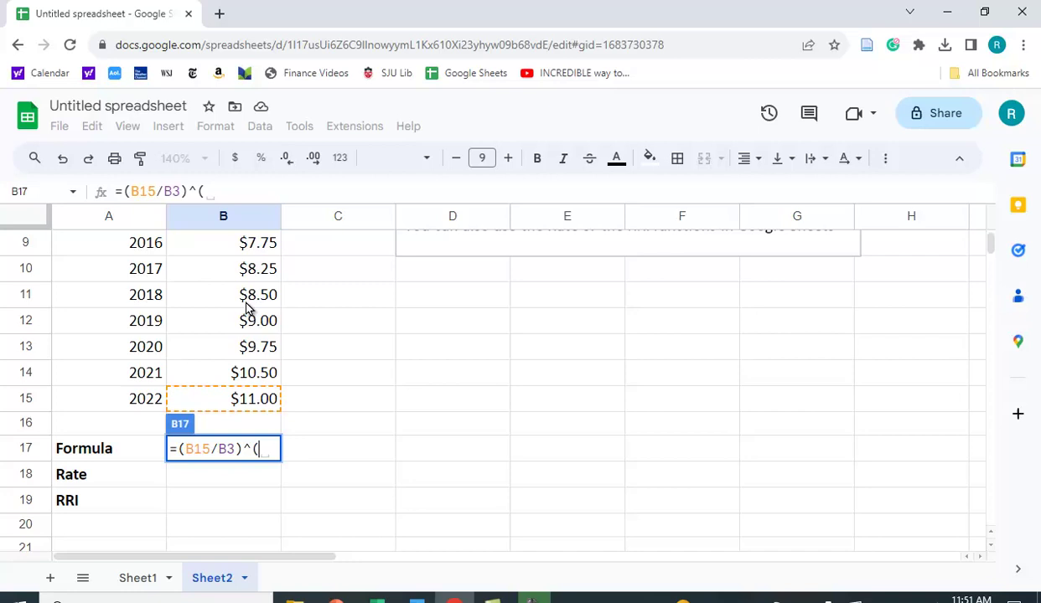
pyautogui.write('1/(')
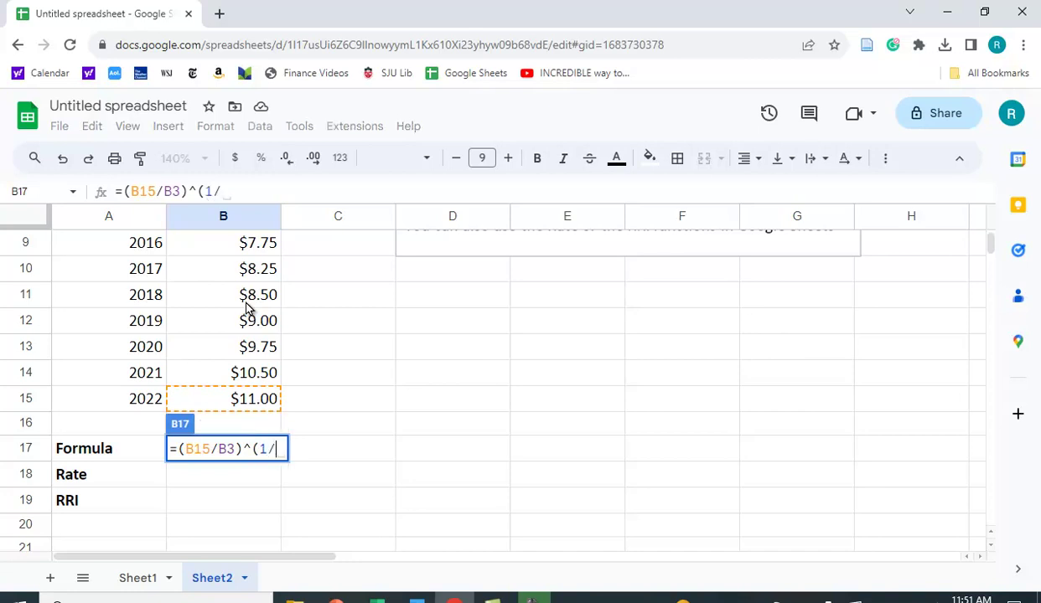
pyautogui.click(137, 402)
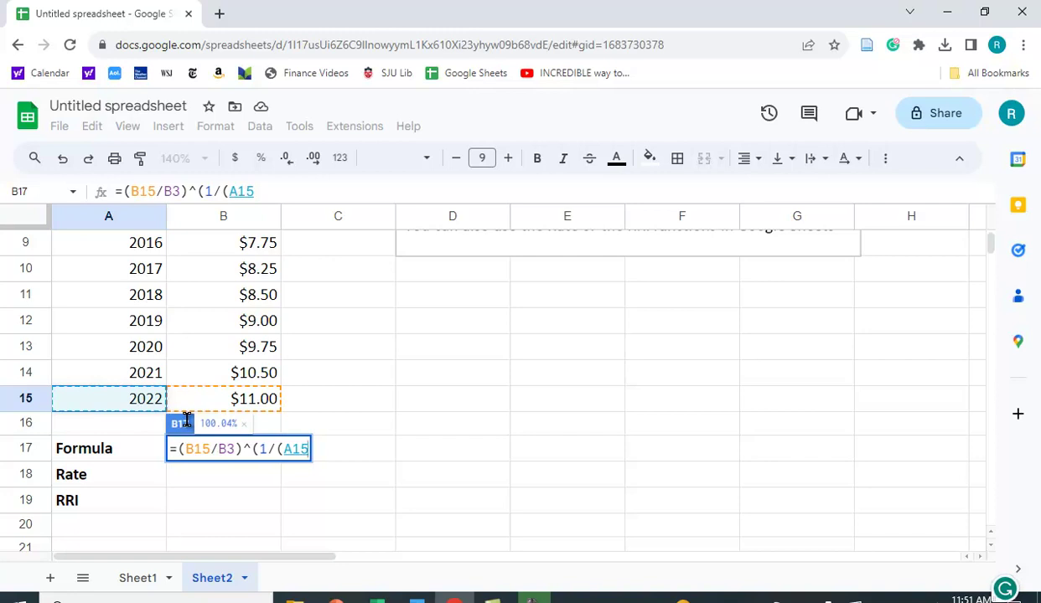
pyautogui.write('-')
pyautogui.scroll(1, 149, 304)
pyautogui.scroll(2, 151, 310)
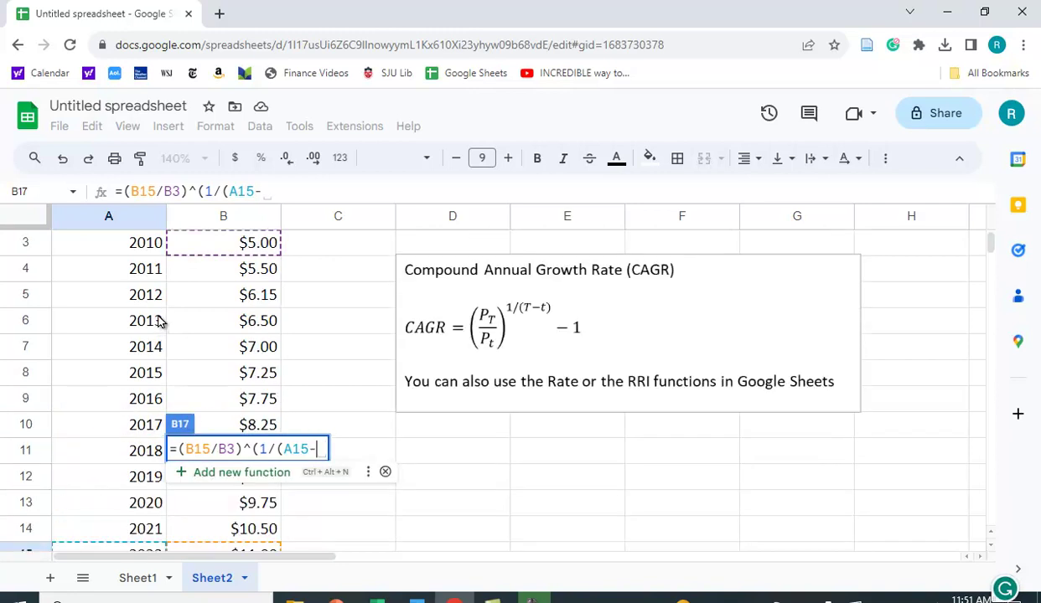
pyautogui.click(153, 242)
pyautogui.scroll(-1, 153, 247)
pyautogui.write('))-1')
pyautogui.press('Return')
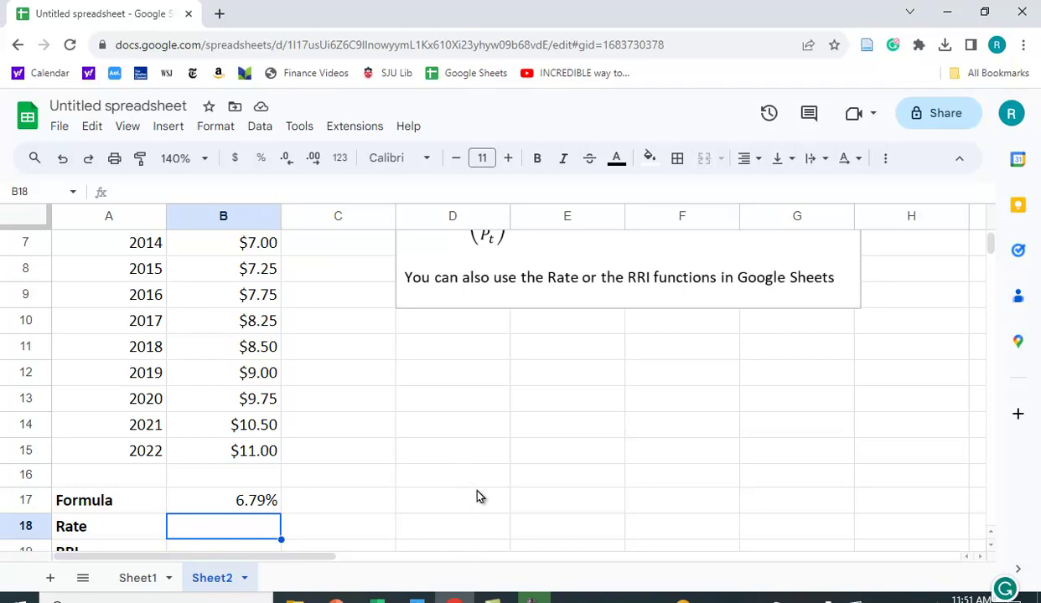
pyautogui.scroll(2, 475, 495)
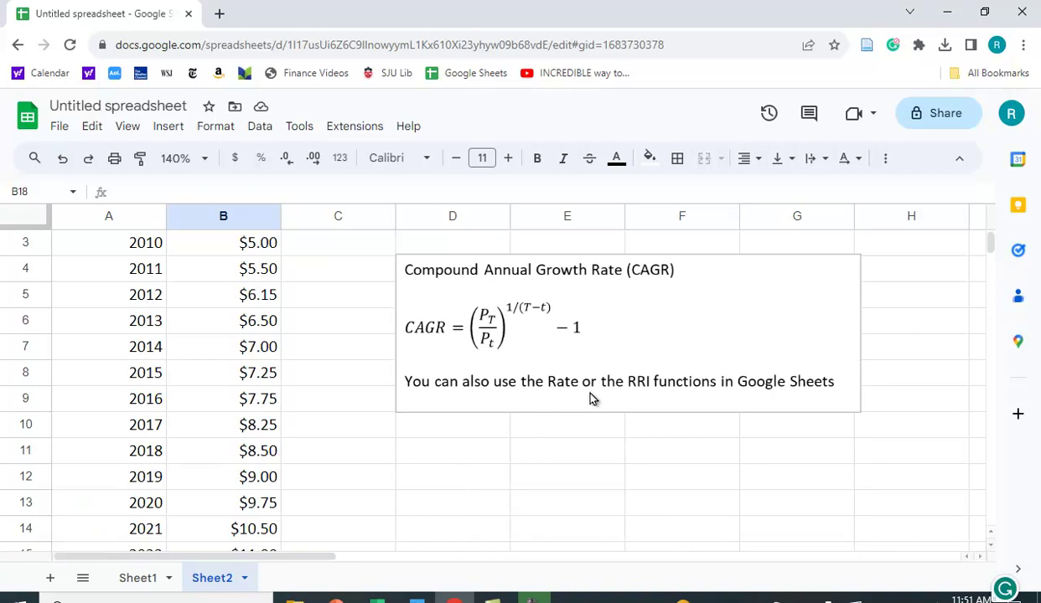
pyautogui.scroll(-1, 515, 439)
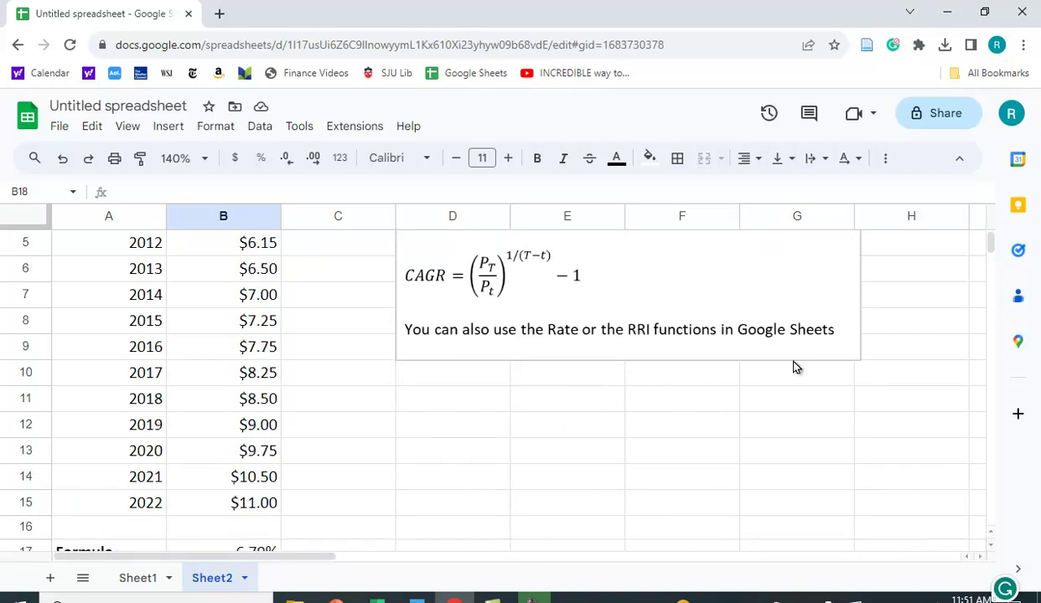
pyautogui.scroll(-1, 637, 423)
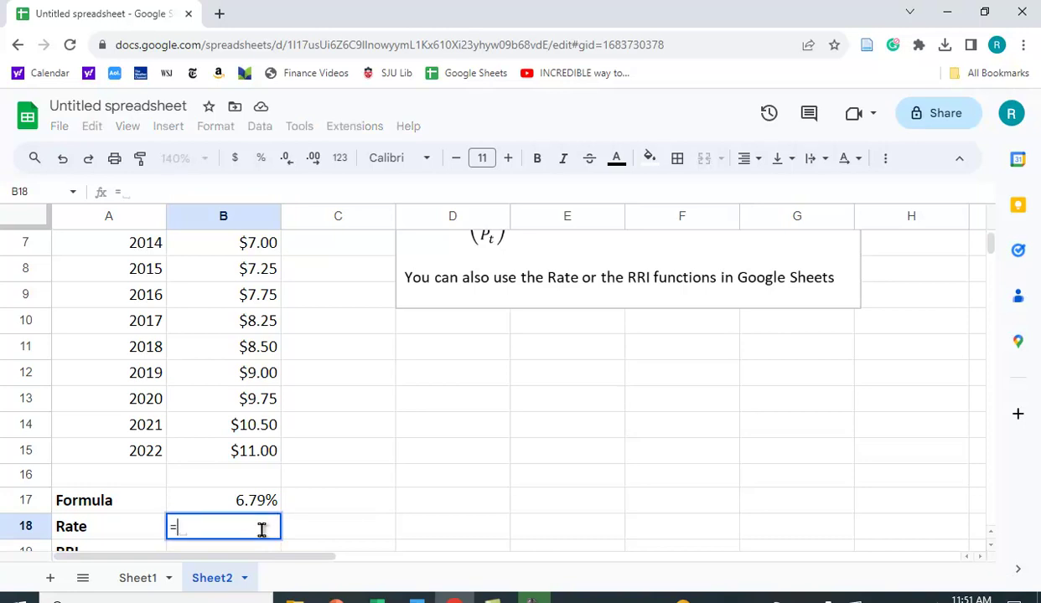
# - Enter =rate(12,0,-B3,B15) in B18, returning the 6.79% CAGR
pyautogui.write('rate')
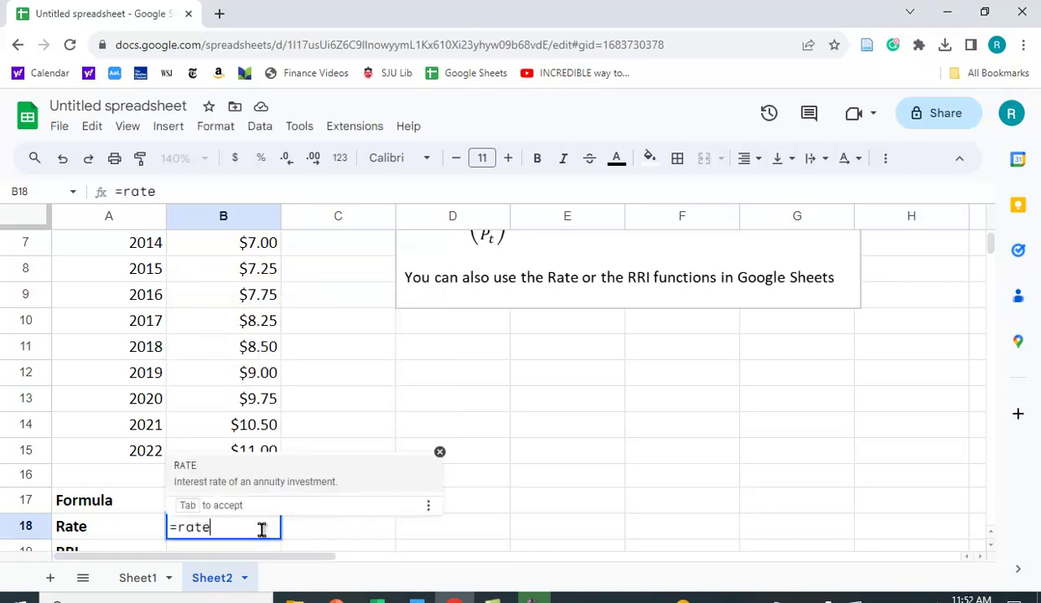
pyautogui.write('(')
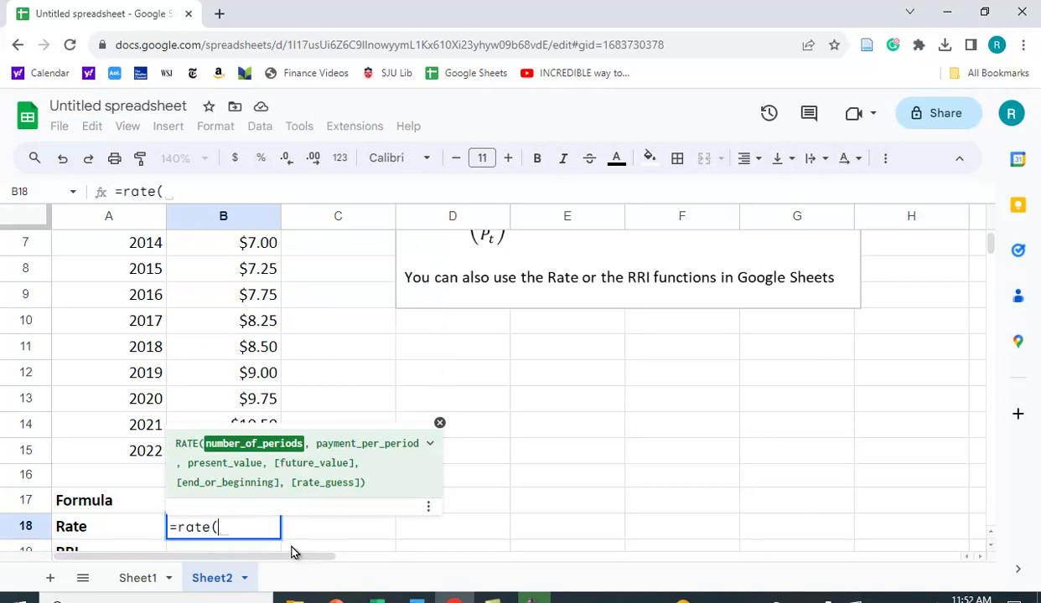
pyautogui.write('12,')
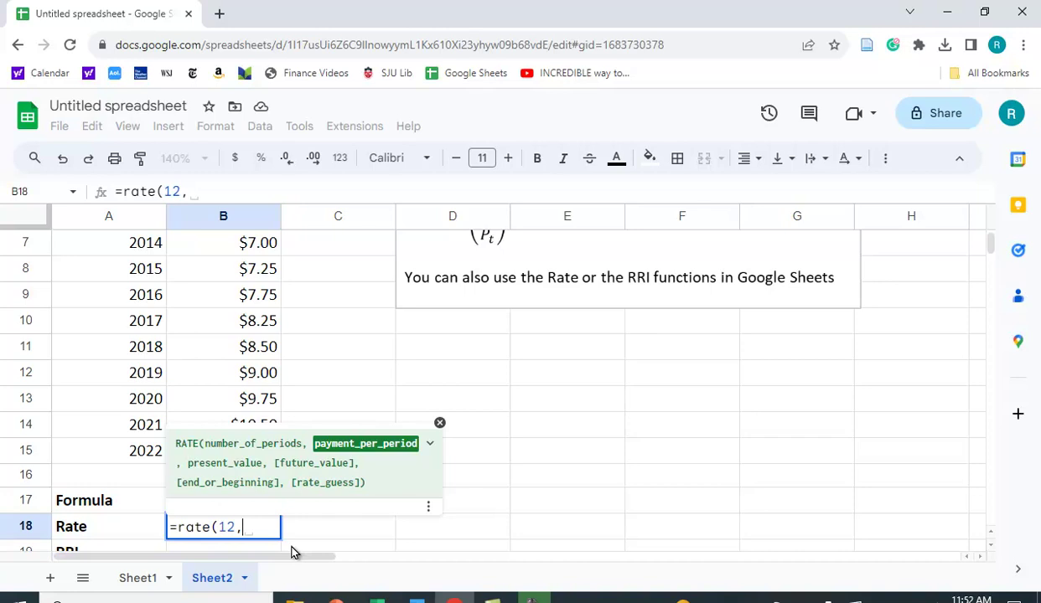
pyautogui.write('0')
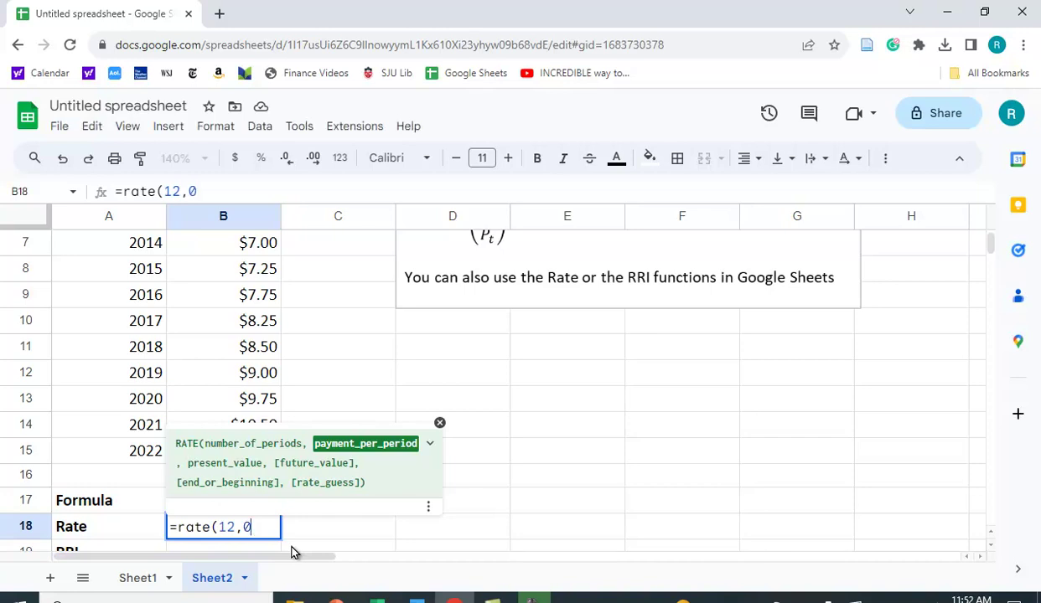
pyautogui.write(',')
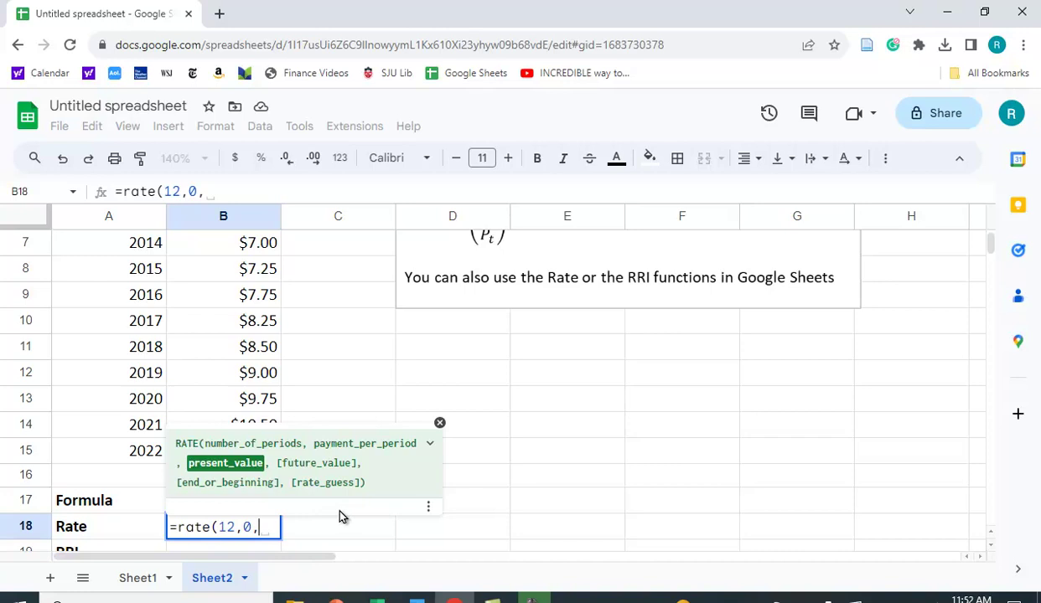
pyautogui.write('-')
pyautogui.scroll(3, 366, 394)
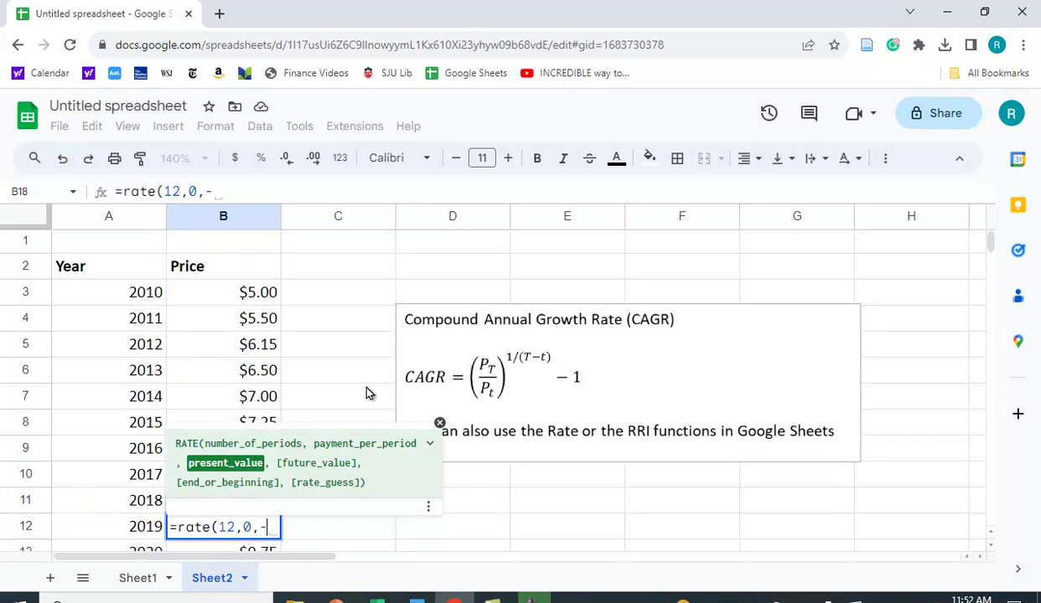
pyautogui.click(255, 293)
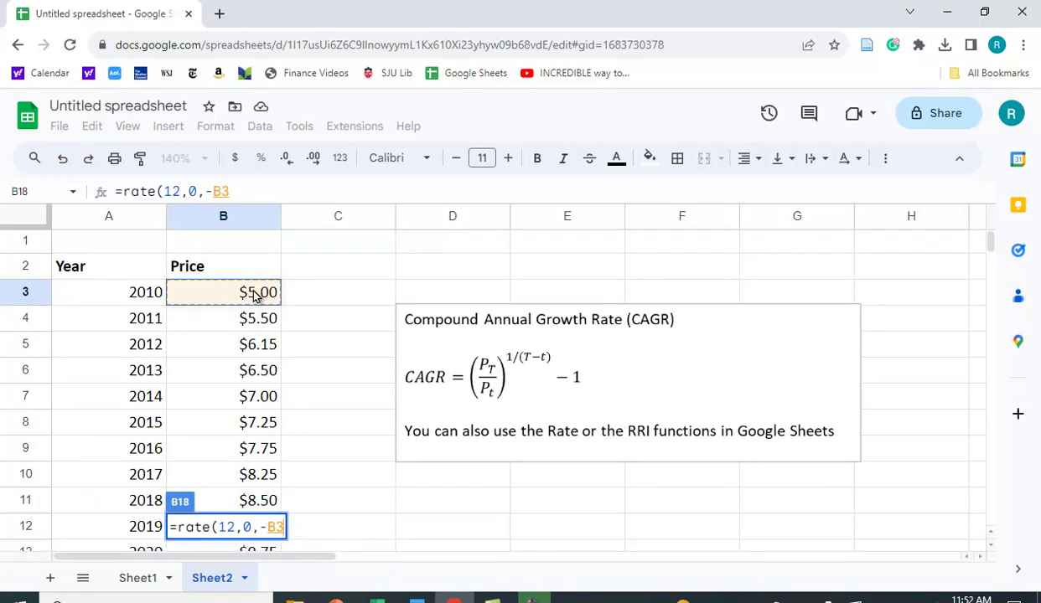
pyautogui.write(',')
pyautogui.scroll(-2, 331, 354)
pyautogui.scroll(-2, 314, 354)
pyautogui.click(269, 404)
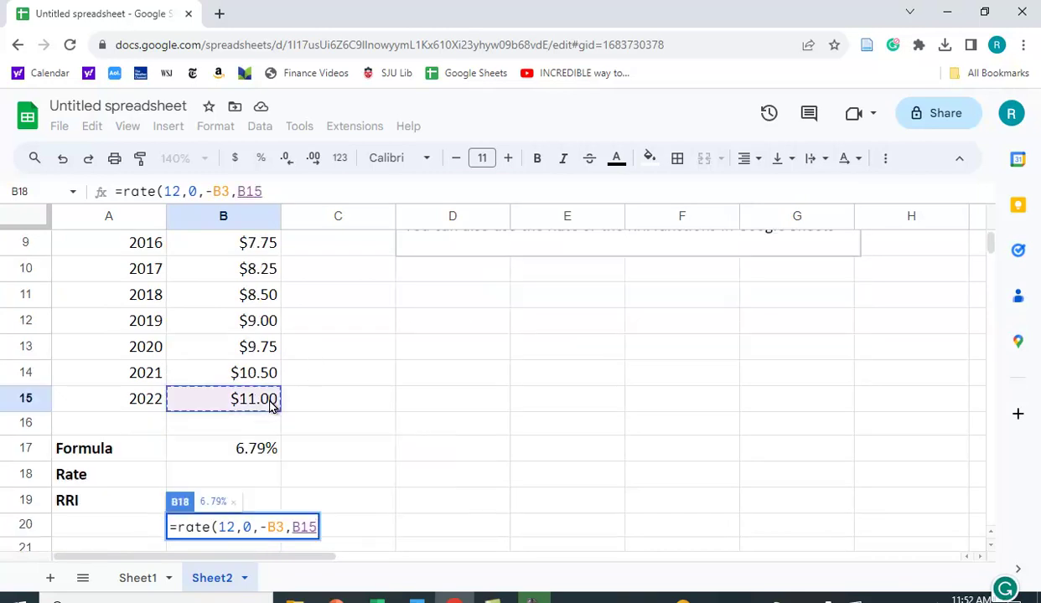
pyautogui.write(')')
pyautogui.press('Return')
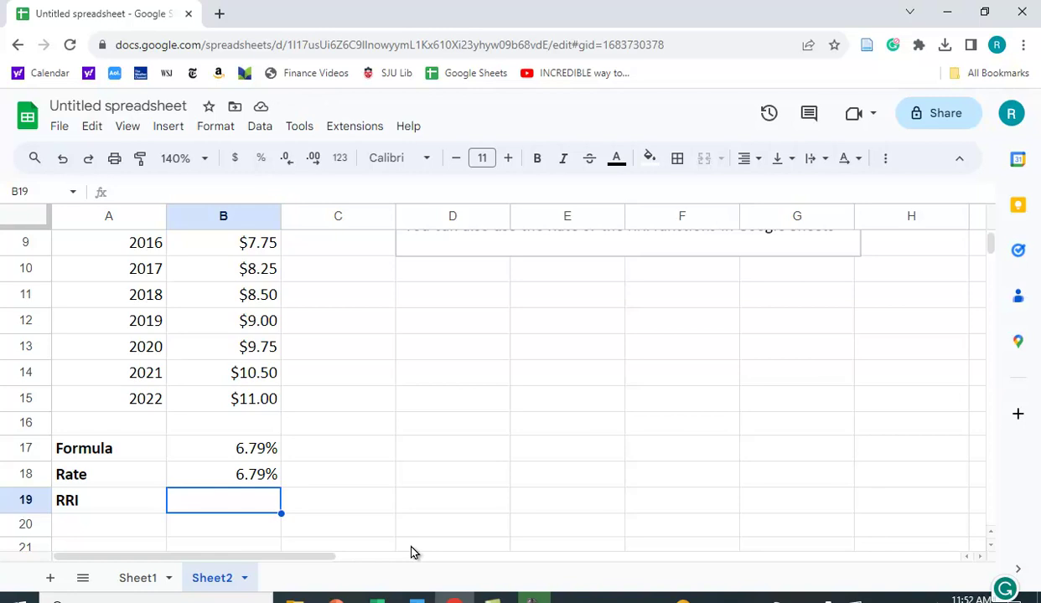
# - Enter =rri(12,B3,B15) in B19, which also returns 6.79%
pyautogui.write('=rri')
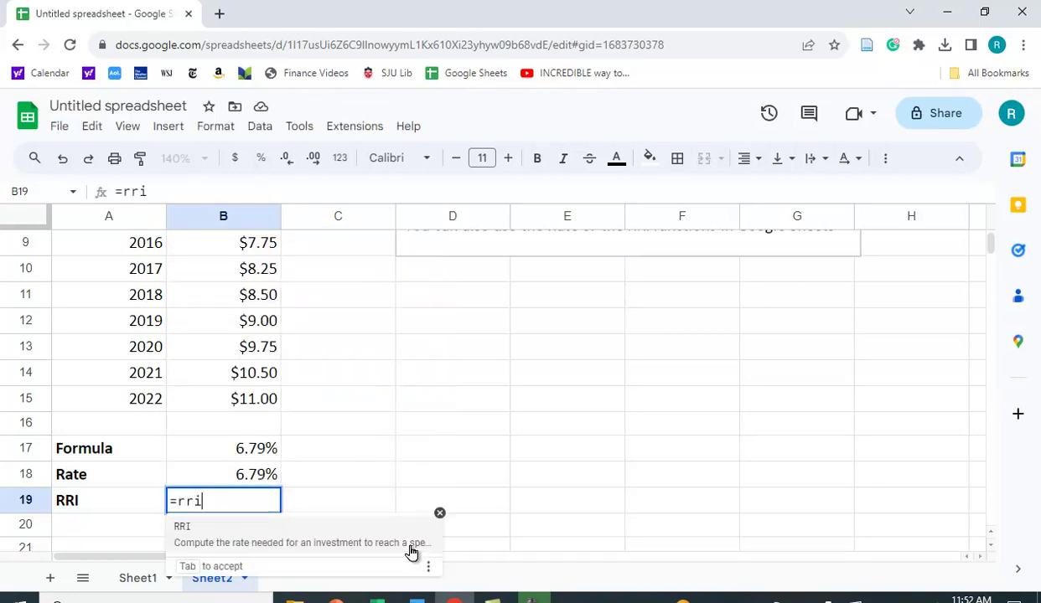
pyautogui.write('(')
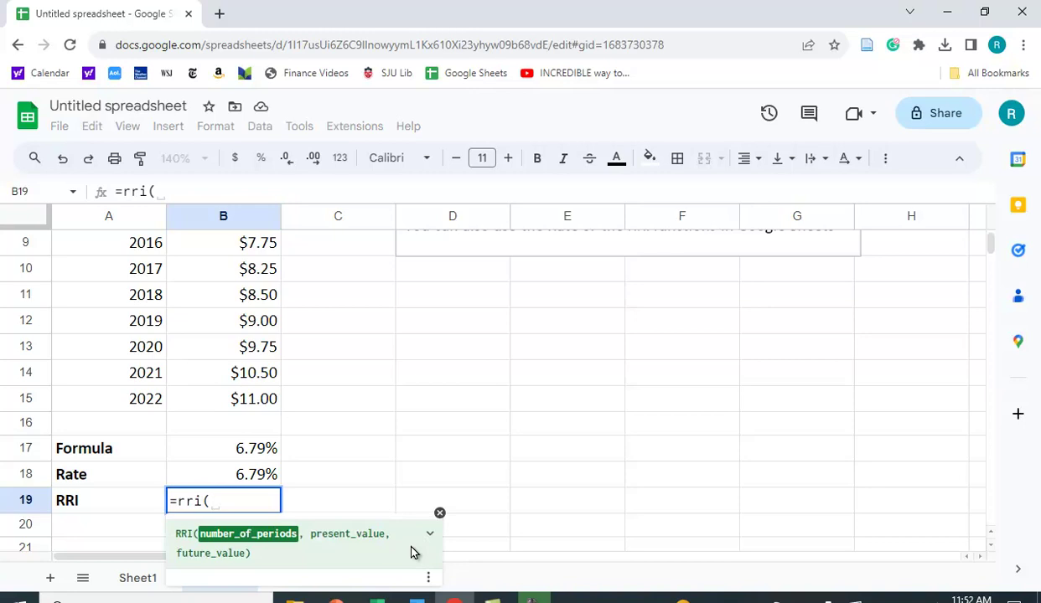
pyautogui.write('12,')
pyautogui.scroll(1, 406, 448)
pyautogui.scroll(2, 406, 450)
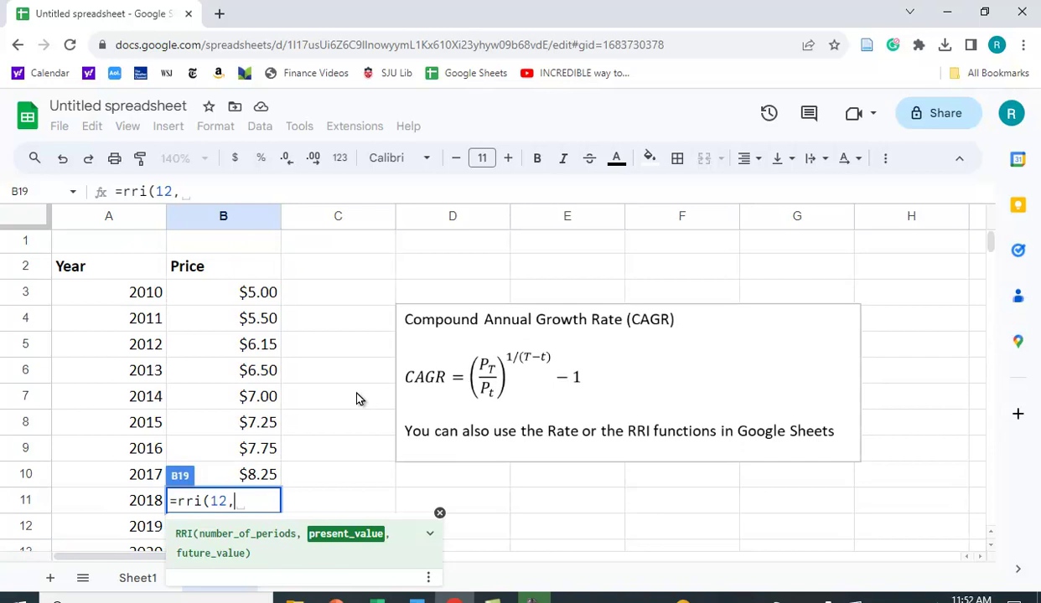
pyautogui.click(262, 292)
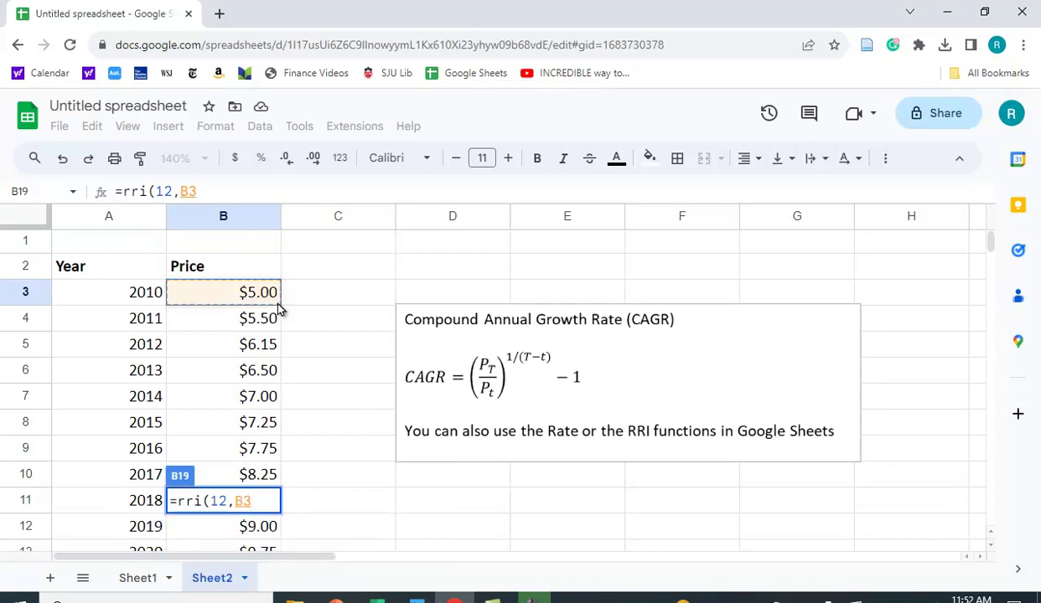
pyautogui.write(',')
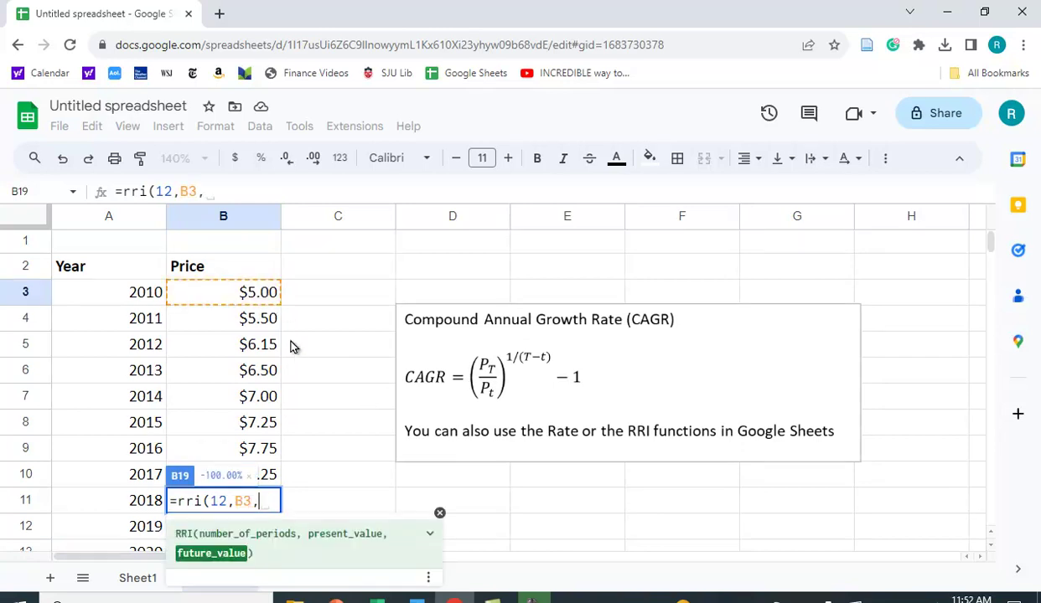
pyautogui.scroll(-3, 292, 351)
pyautogui.click(260, 453)
pyautogui.write(')')
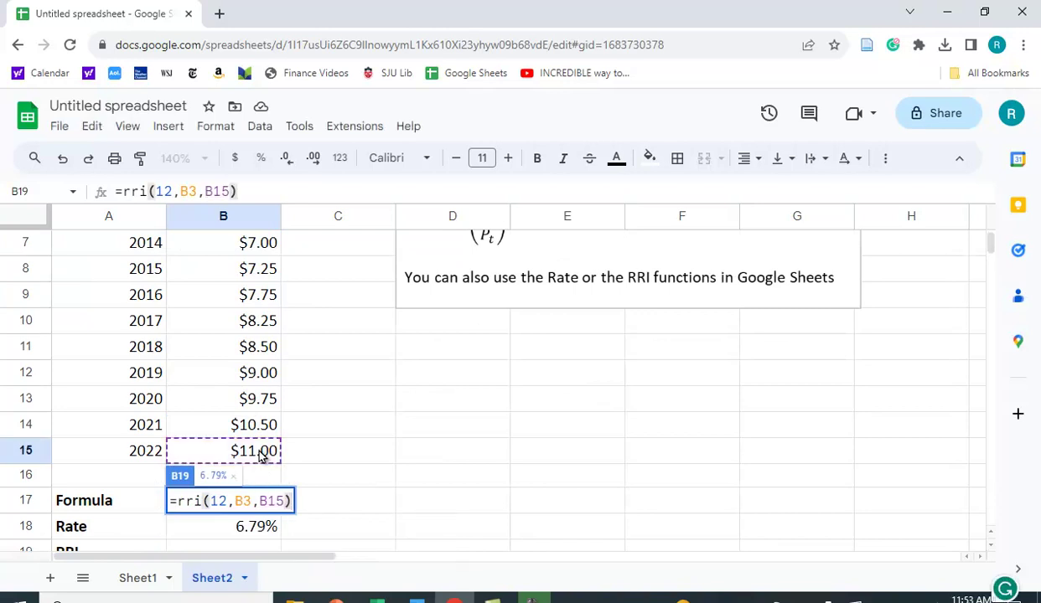
pyautogui.press('Return')
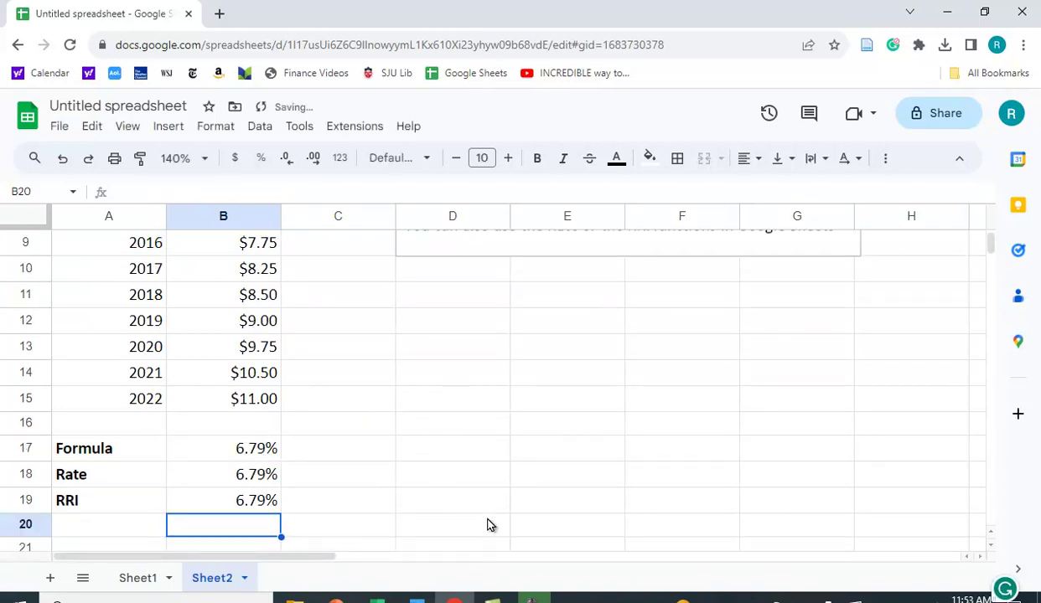
pyautogui.scroll(2, 488, 500)
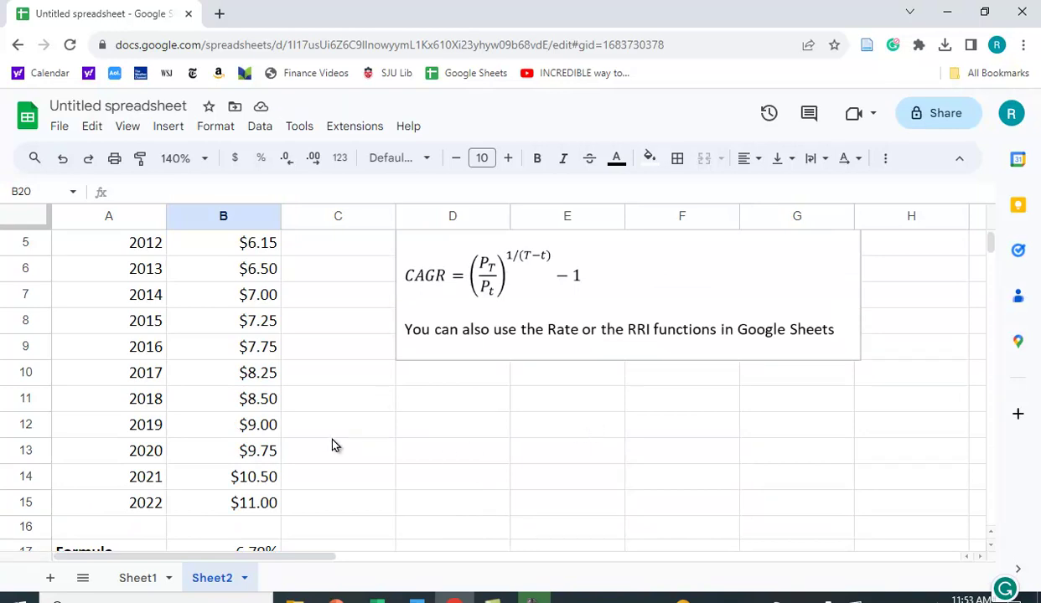
pyautogui.scroll(1, 334, 437)
pyautogui.scroll(-3, 335, 434)
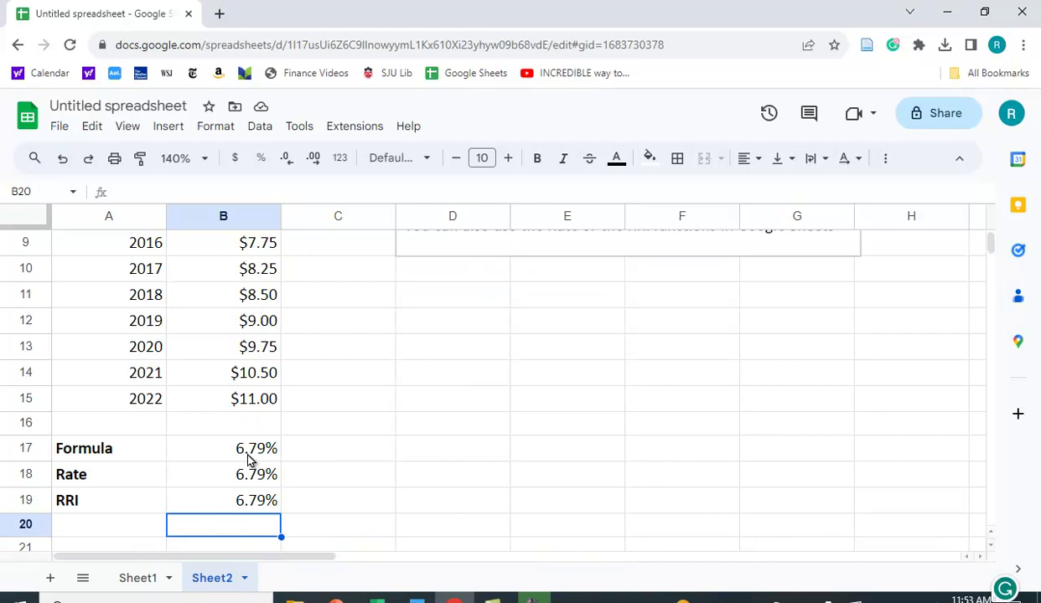
pyautogui.scroll(3, 452, 490)
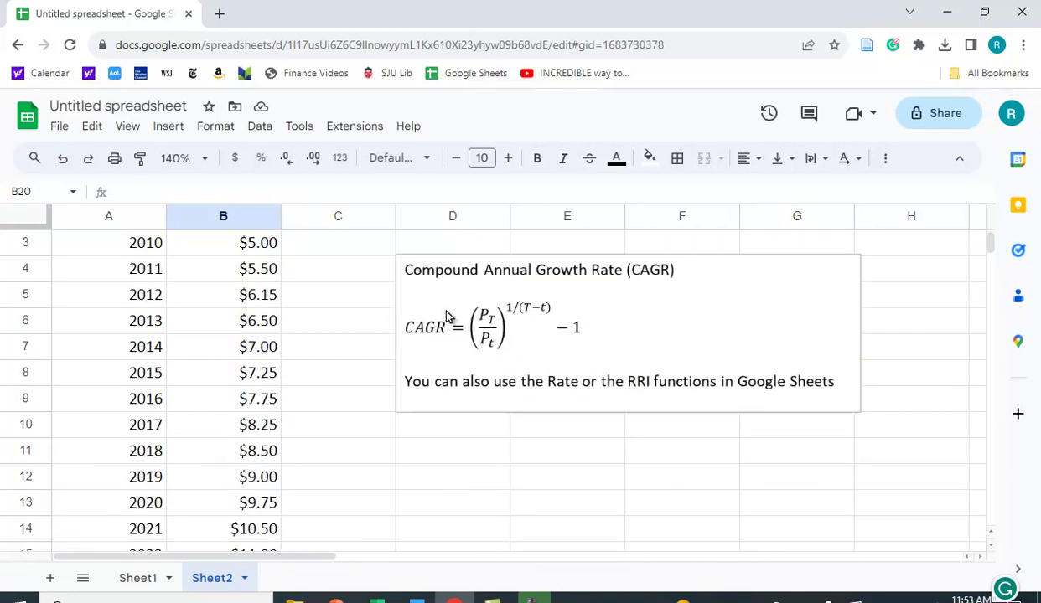
pyautogui.scroll(-3, 457, 483)
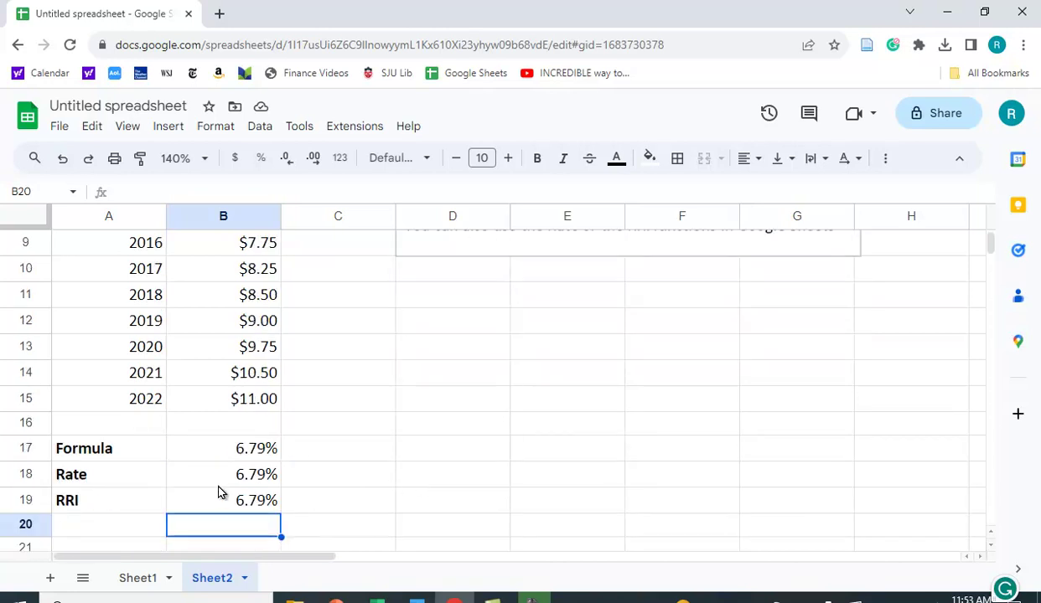